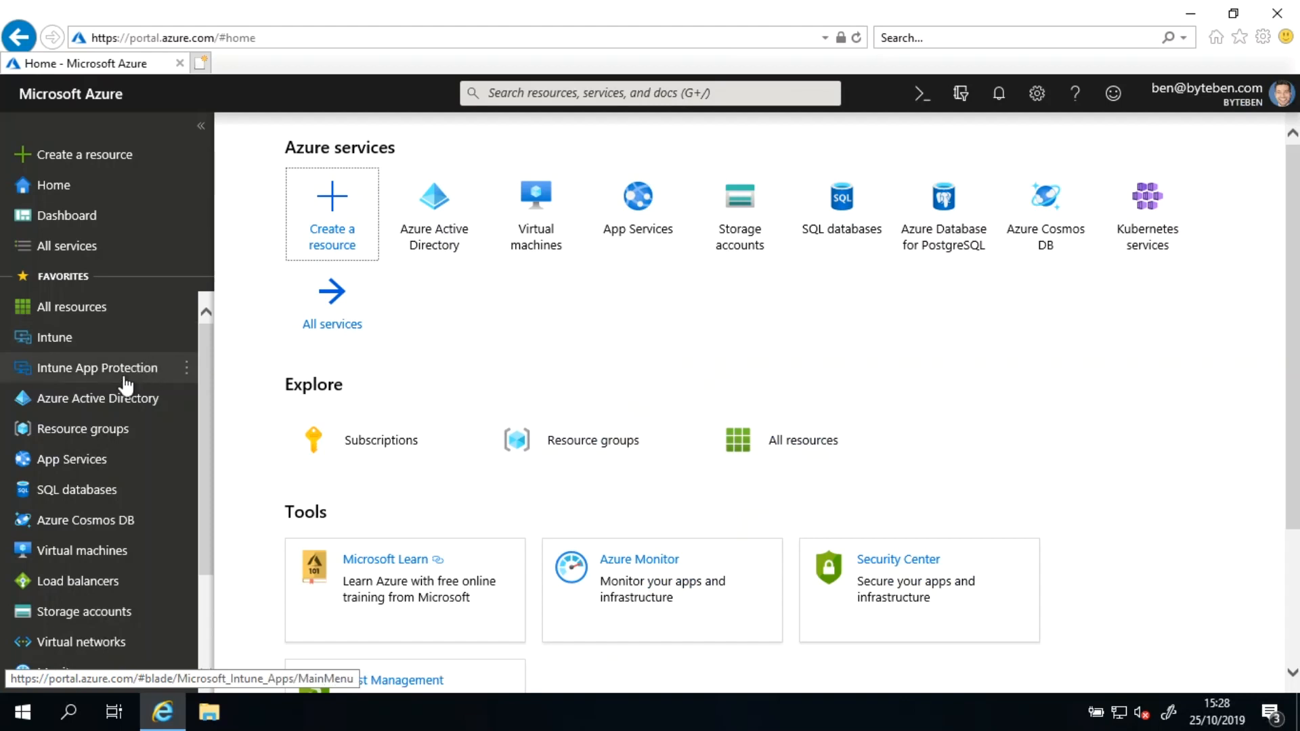
Step: Open Azure Active Directory's Application proxy page and its connector service download pane
{"action": "left_click", "coordinate": [105, 404]}
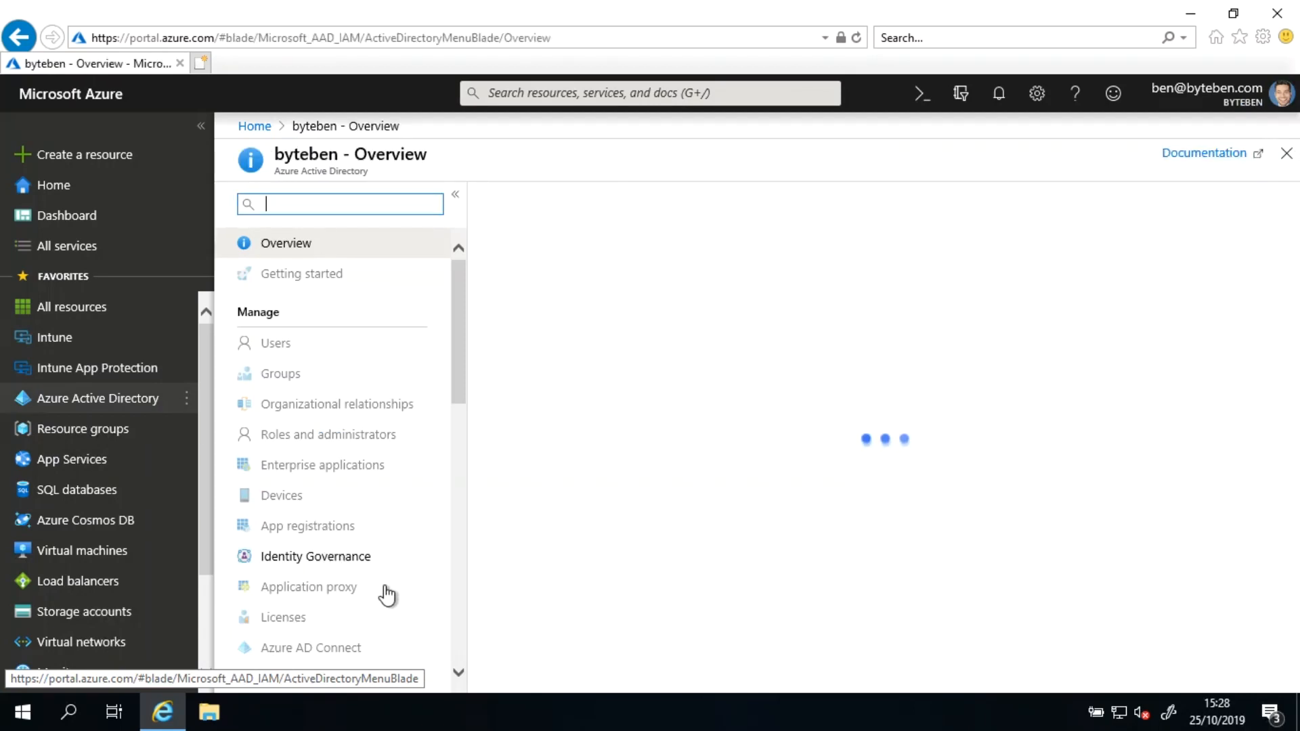
{"action": "left_click", "coordinate": [326, 590]}
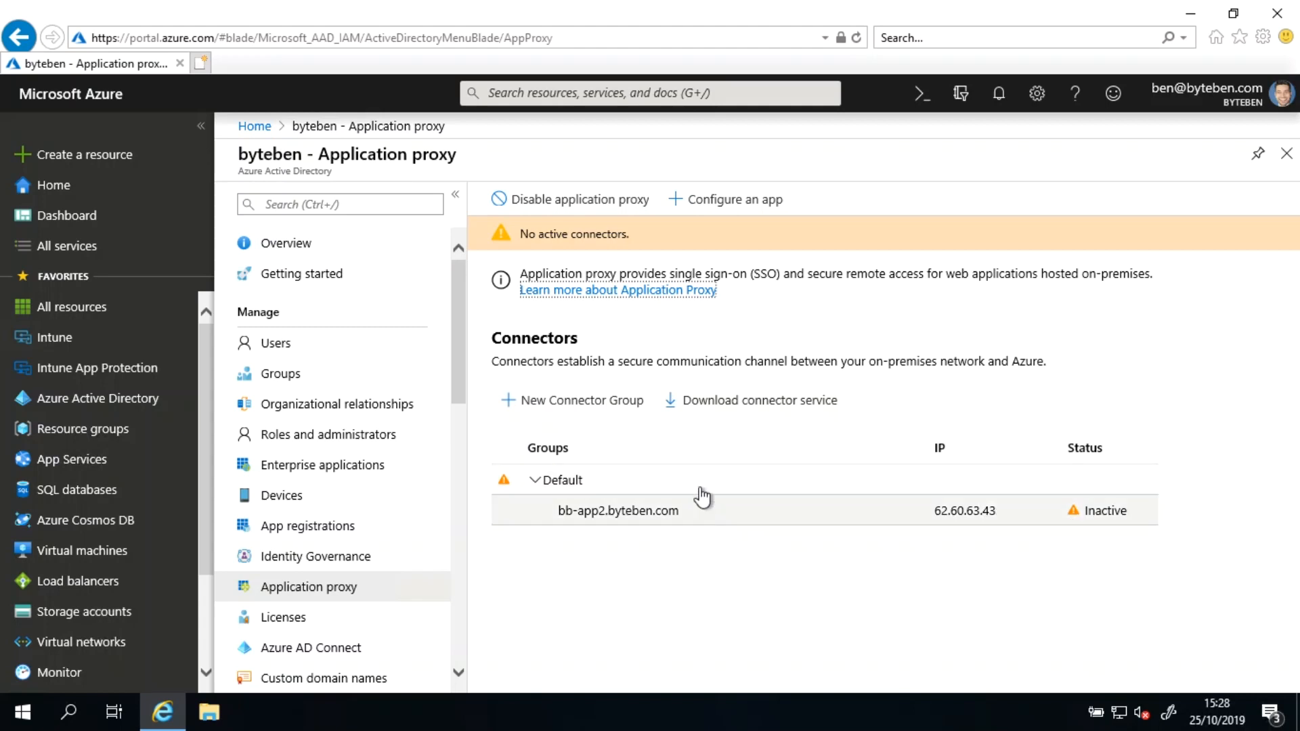
{"action": "left_click", "coordinate": [728, 405]}
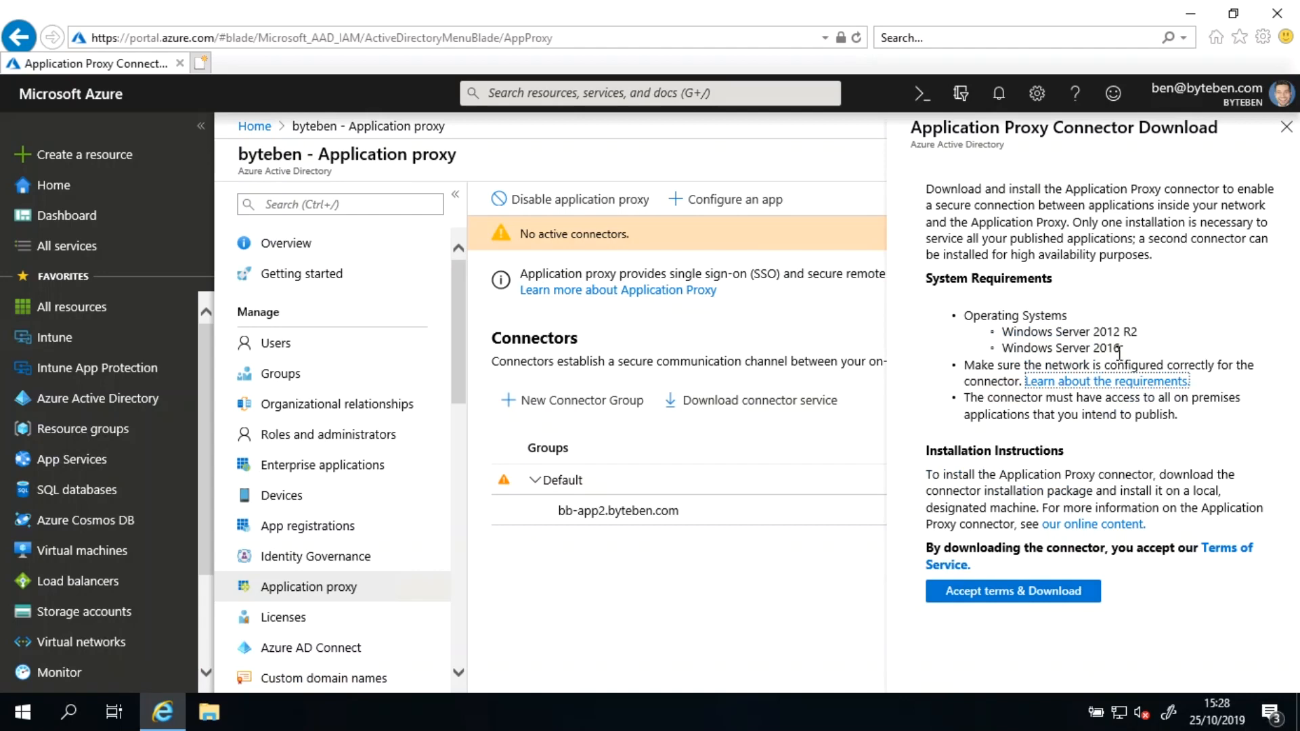
Step: Accept the terms and save the Application Proxy connector installer, AADApplicationProxyConnectorInstaller.exe
{"action": "left_click_drag", "start_coordinate": [1122, 350], "coordinate": [1007, 333]}
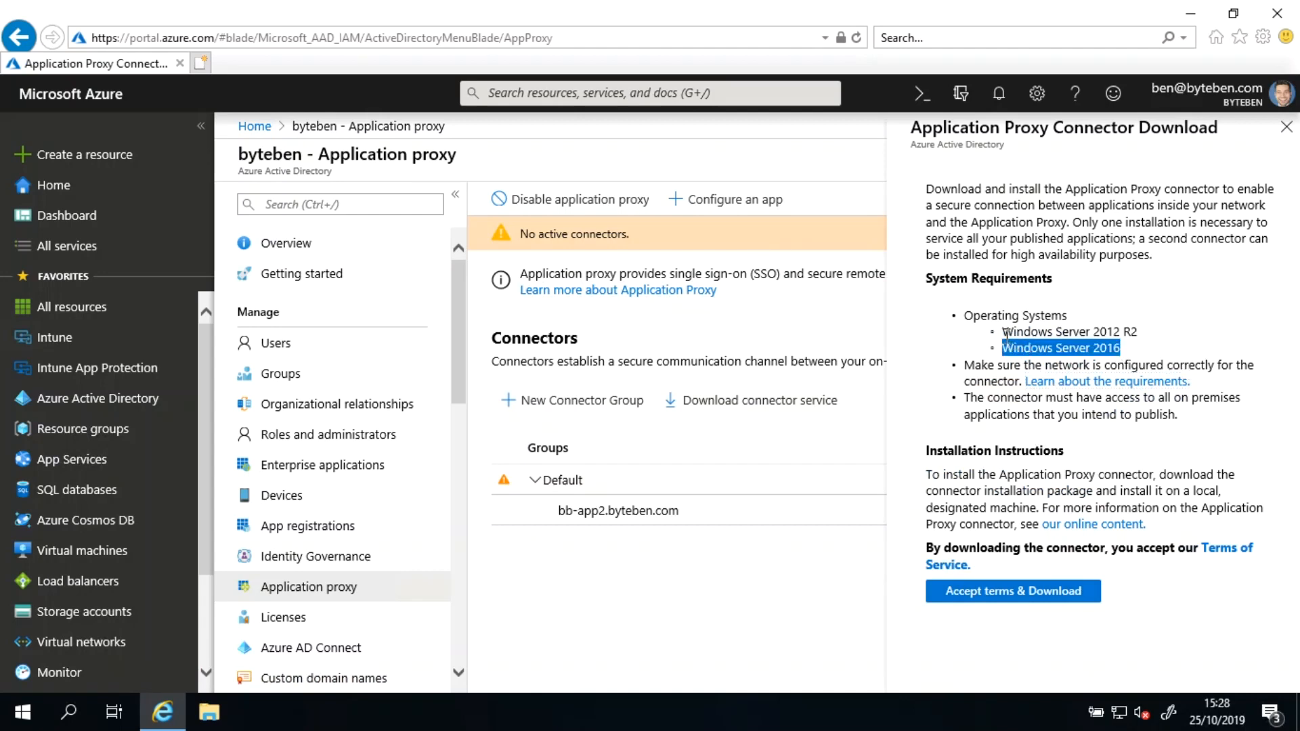
{"action": "left_click", "coordinate": [1134, 349]}
{"action": "left_click", "coordinate": [1014, 591]}
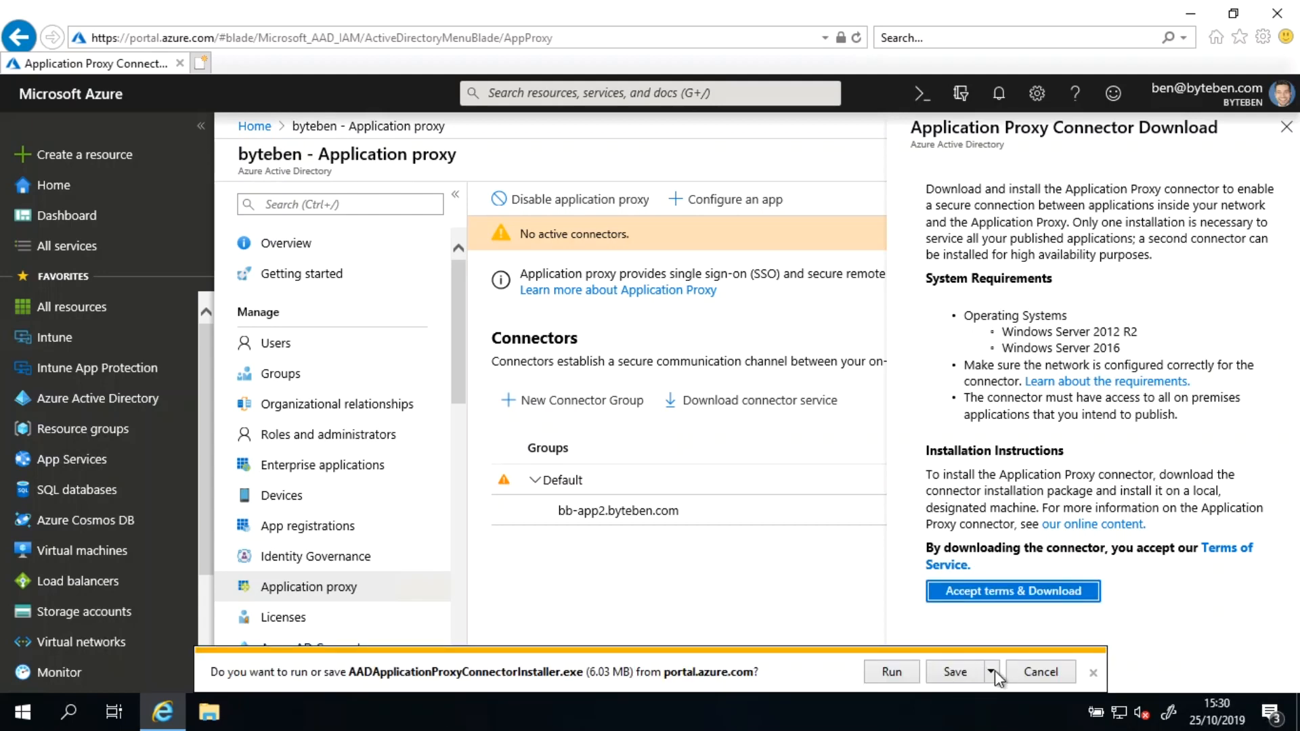
{"action": "left_click", "coordinate": [991, 672]}
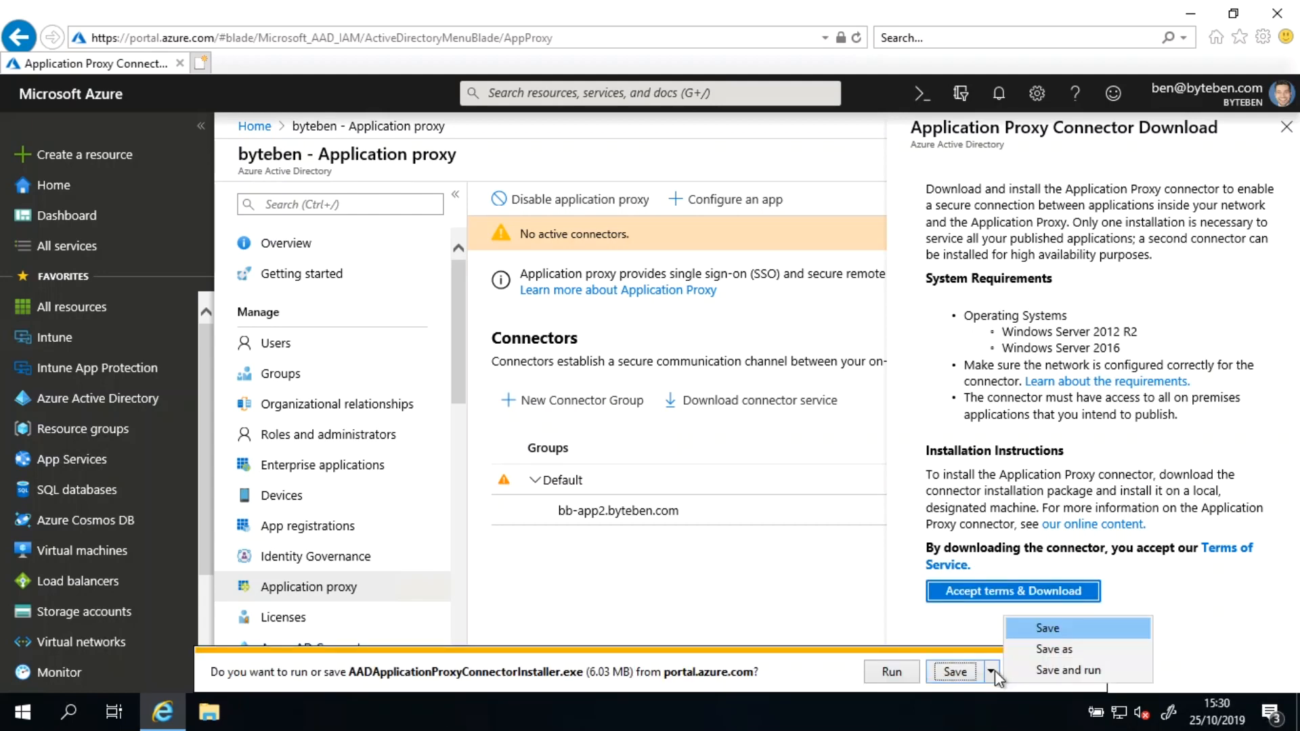
{"action": "left_click", "coordinate": [1025, 651]}
{"action": "left_click", "coordinate": [803, 533]}
{"action": "left_click", "coordinate": [704, 356]}
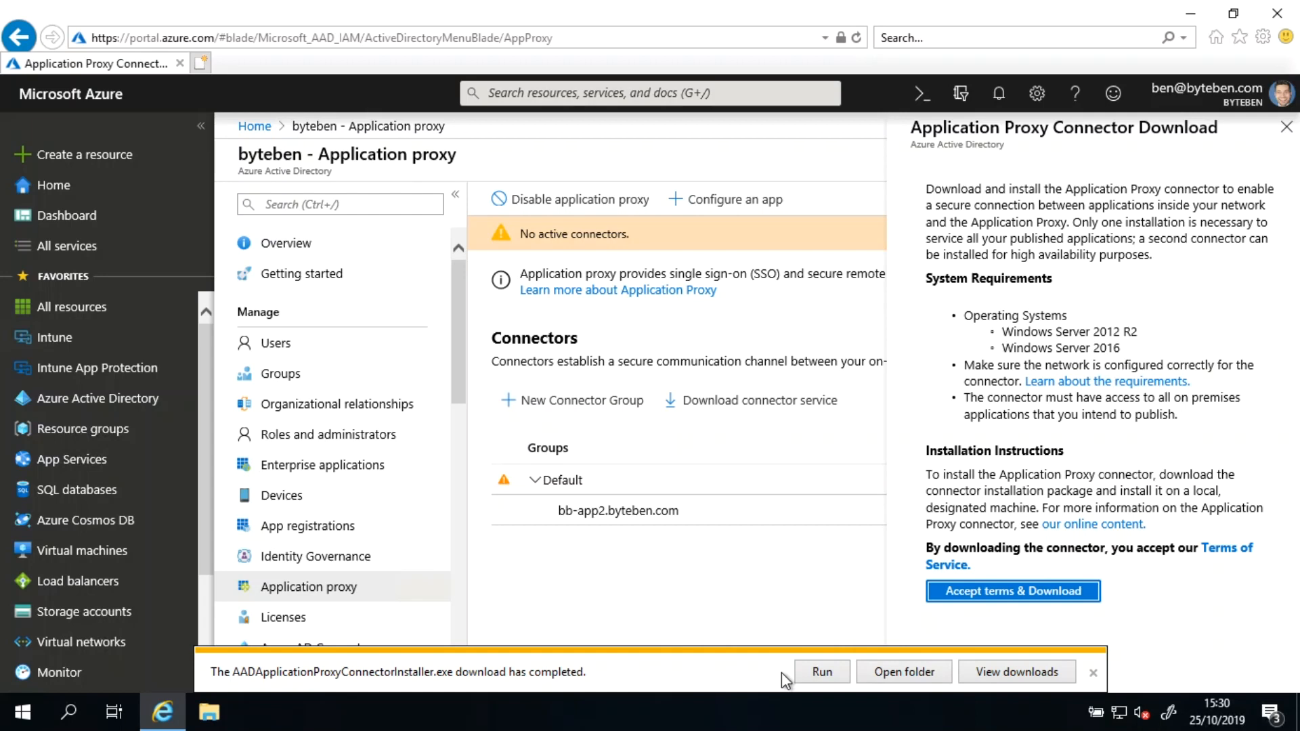
Step: Run the downloaded installer, agree to the license terms, install it and allow it to make changes
{"action": "left_click", "coordinate": [821, 671]}
{"action": "left_click", "coordinate": [562, 462]}
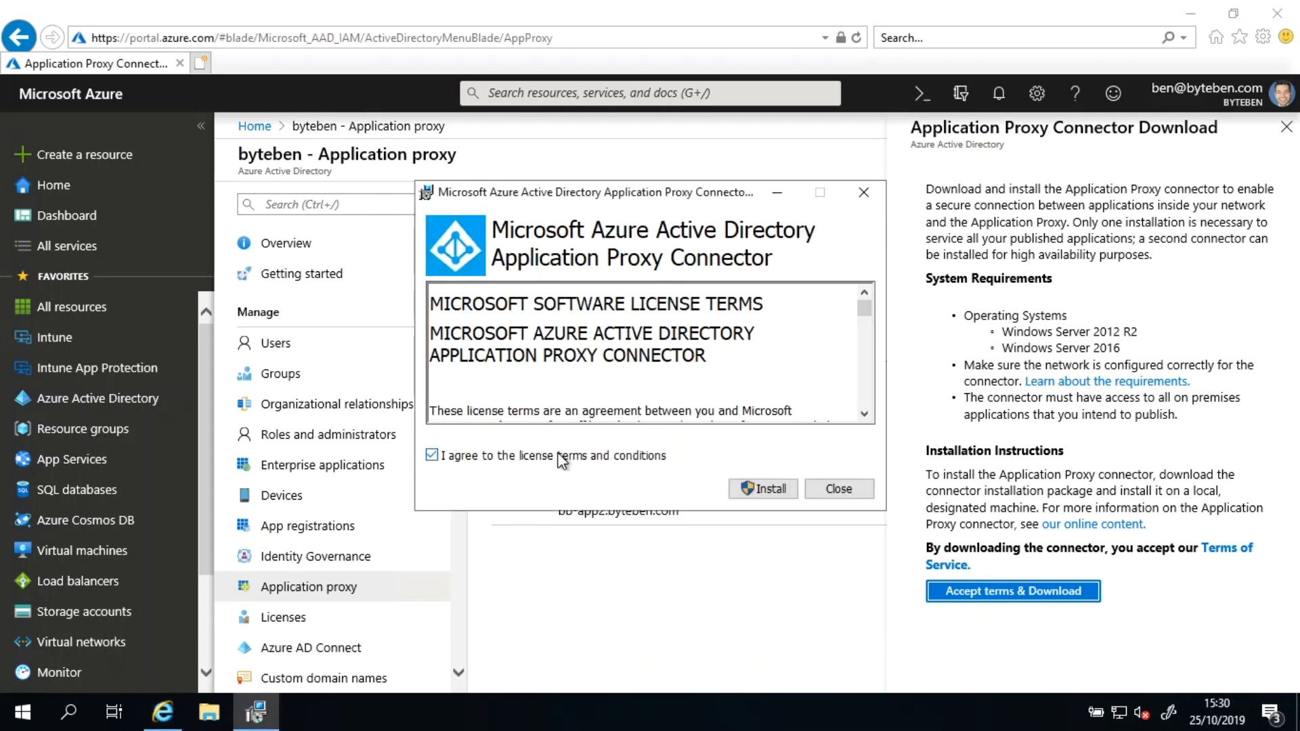
{"action": "left_click", "coordinate": [760, 489]}
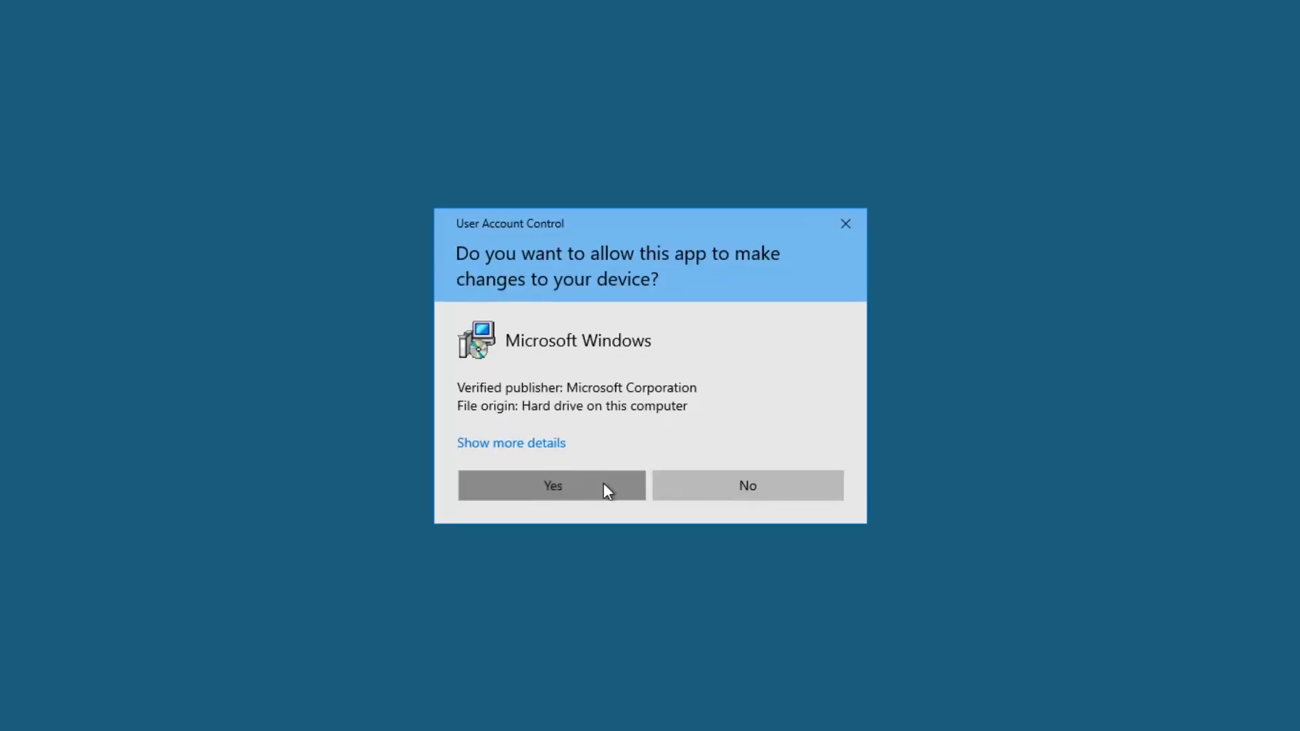
{"action": "left_click", "coordinate": [604, 489]}
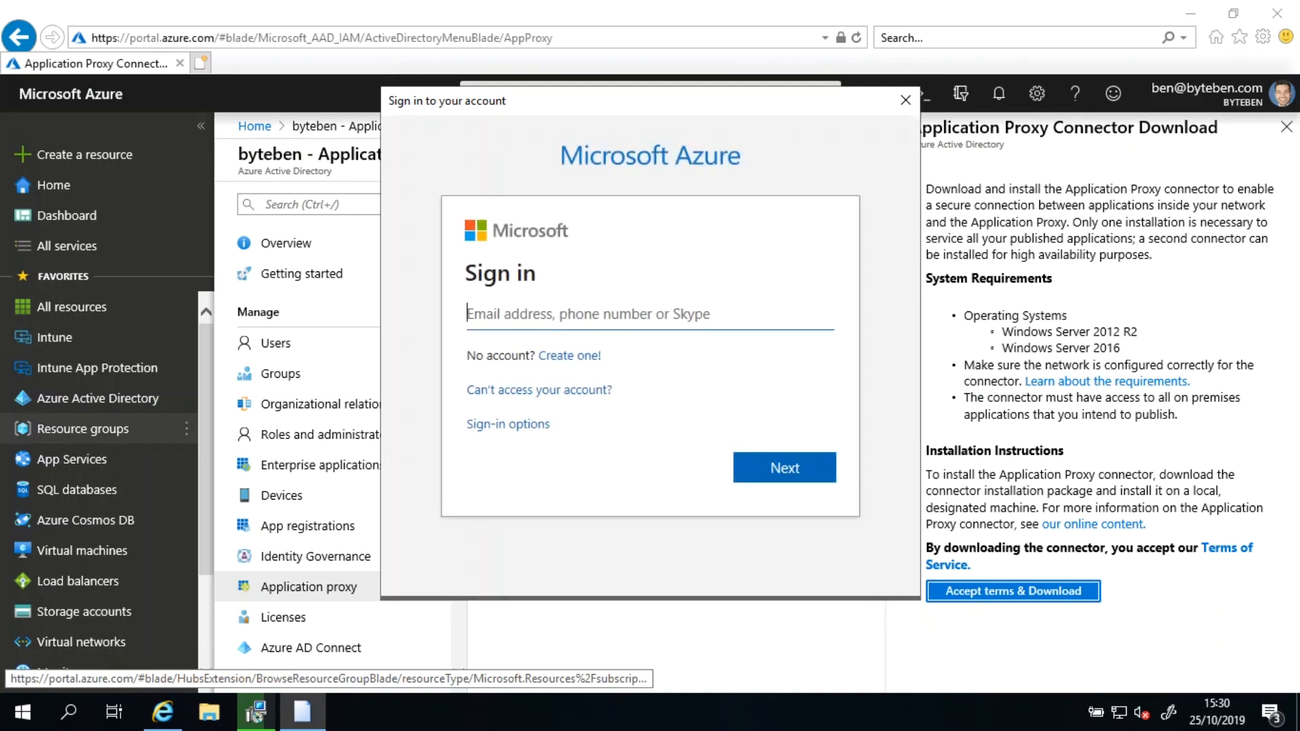
Step: Sign in to the connector installer with the admin account's e-mail address and password
{"action": "key", "text": "Return"}
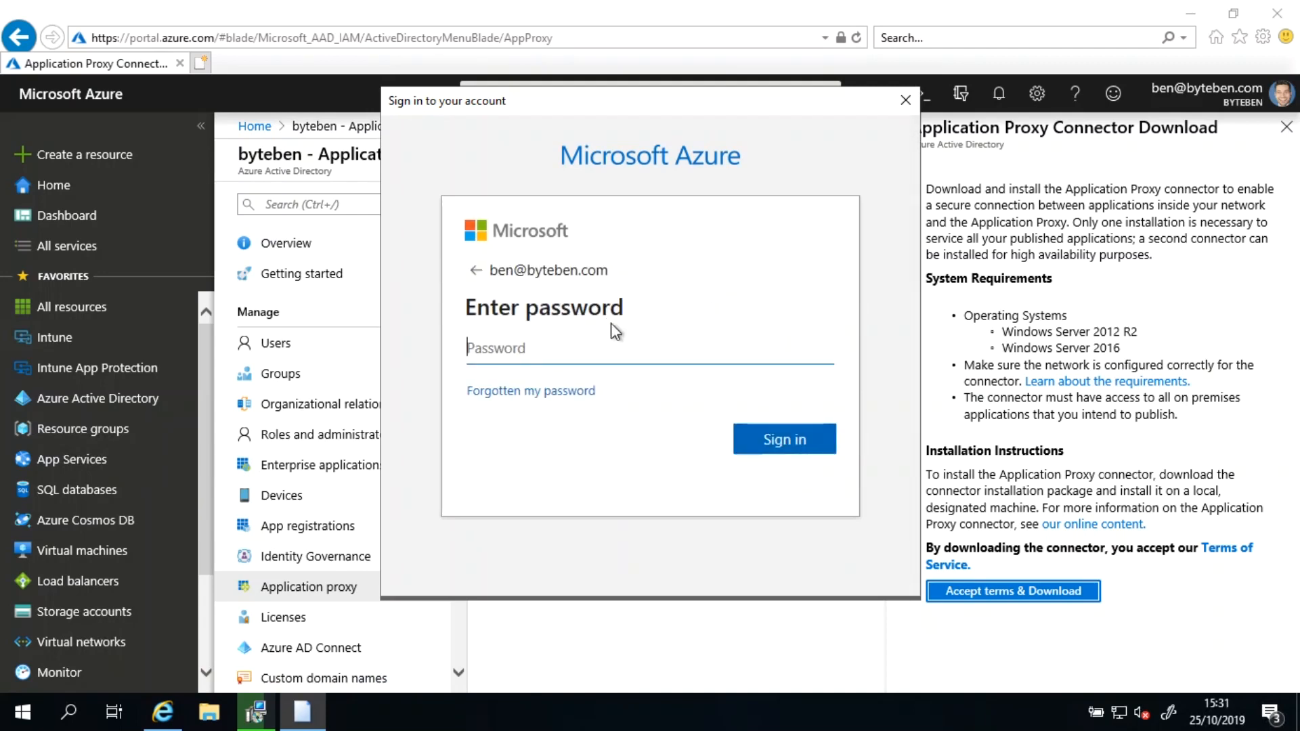
{"action": "type", "text": "*********"}
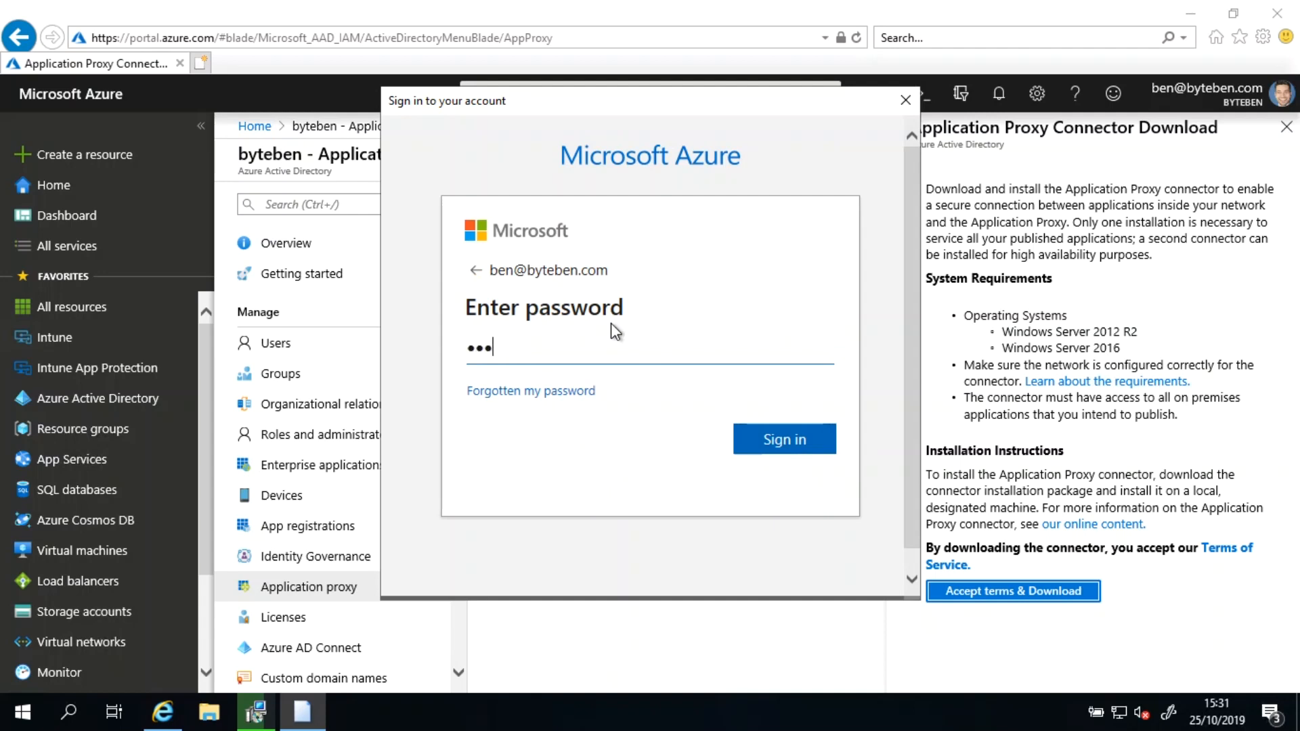
{"action": "type", "text": "**"}
{"action": "key", "text": "Return"}
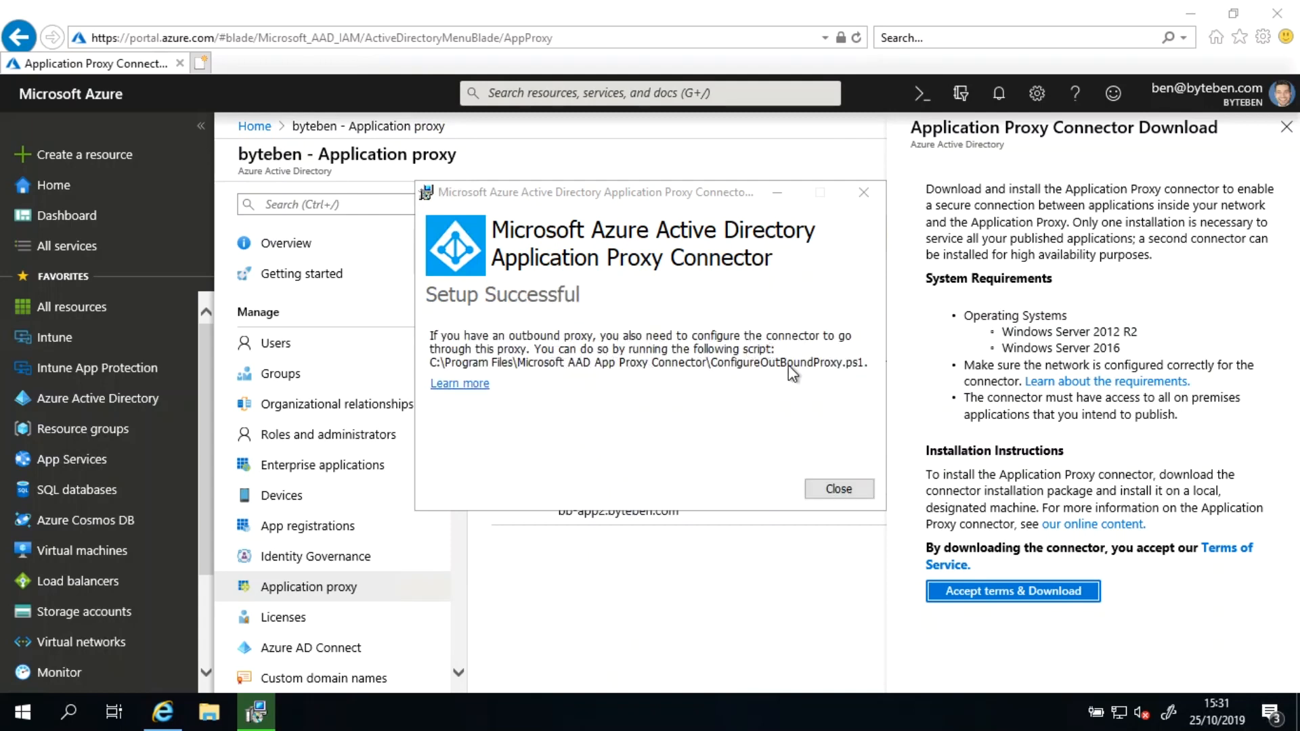
Step: Close the setup dialog and the download pane, and refresh the Application proxy connectors list
{"action": "left_click", "coordinate": [839, 490]}
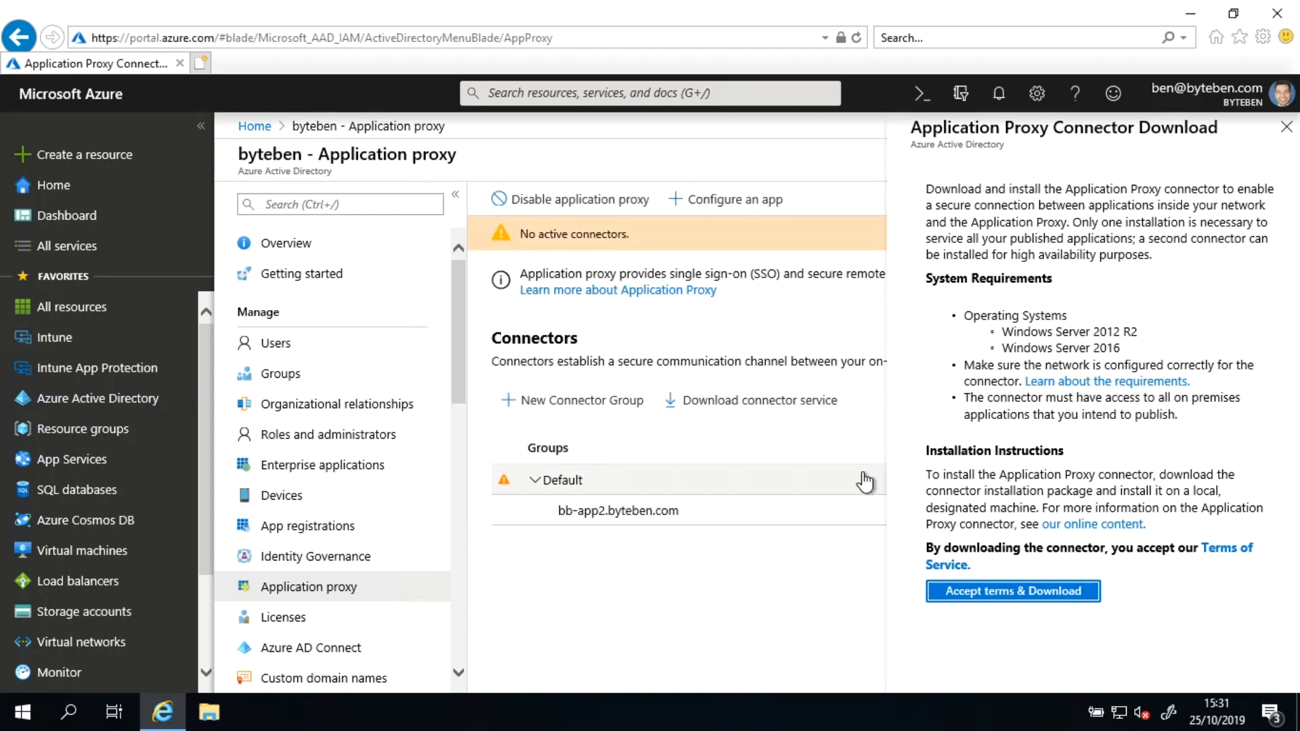
{"action": "left_click", "coordinate": [1287, 127]}
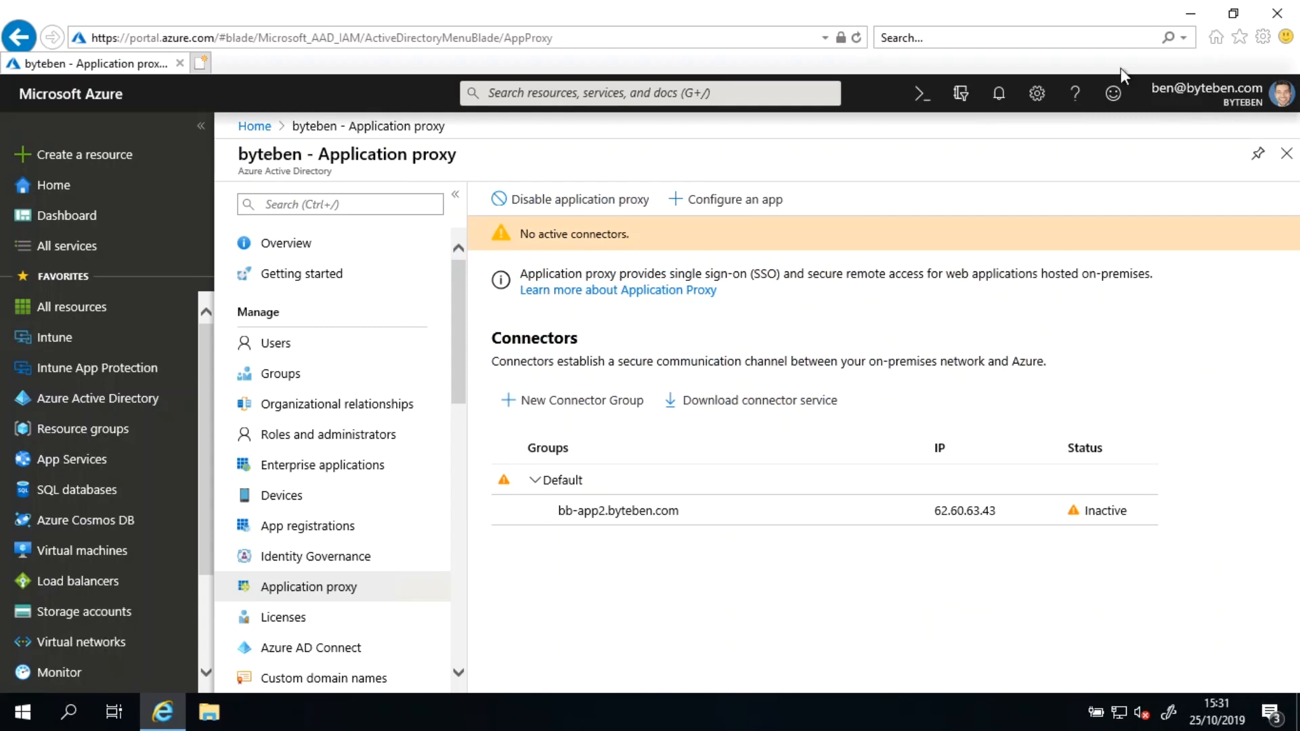
{"action": "left_click", "coordinate": [857, 38]}
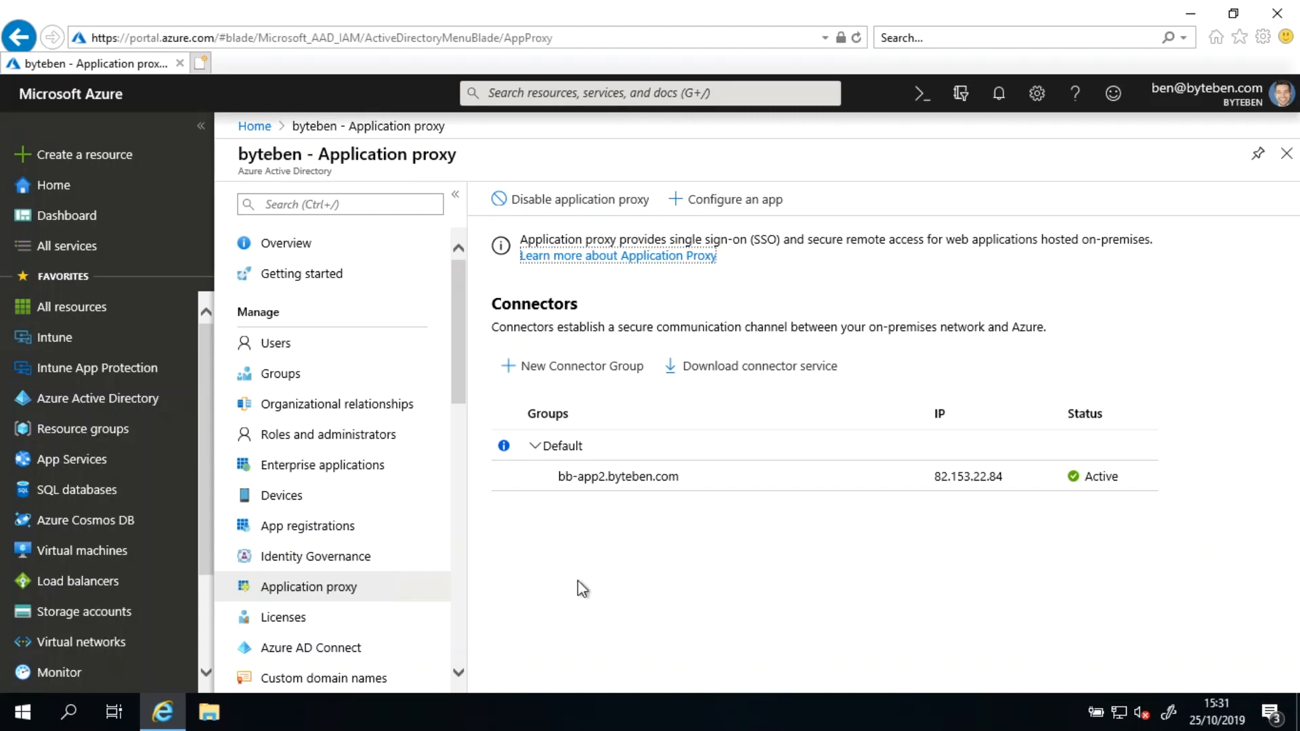
Step: Open the Services console by running services.msc
{"action": "right_click", "coordinate": [22, 718]}
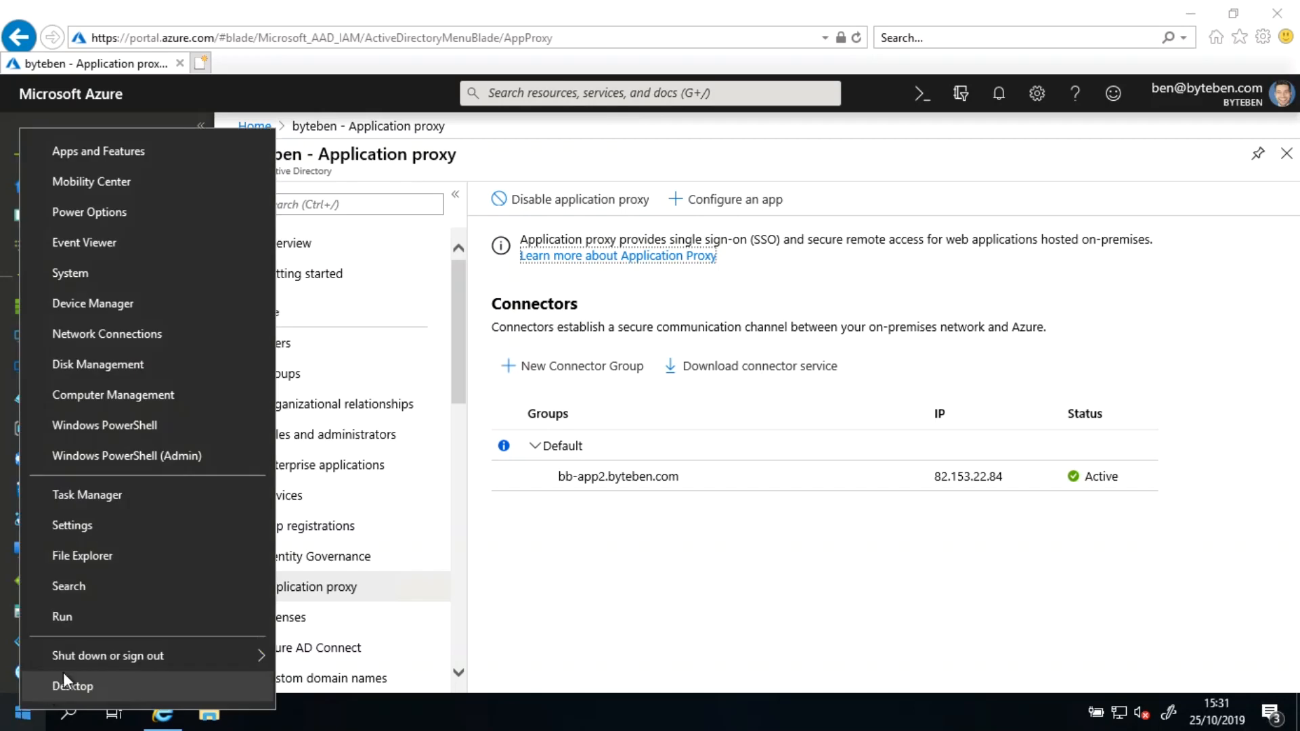
{"action": "left_click", "coordinate": [147, 611]}
{"action": "type", "text": "services.msc"}
{"action": "key", "text": "Return"}
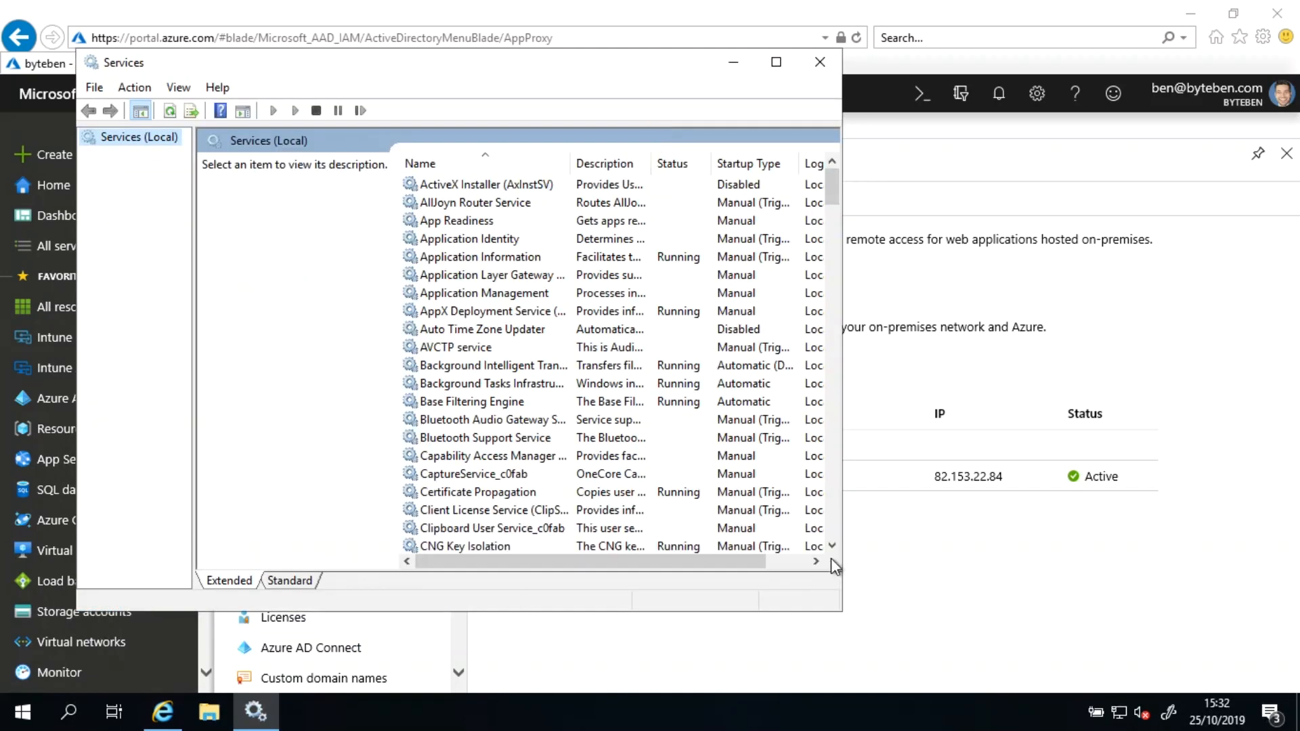
Step: Examine the Microsoft AAD Application Proxy Connector services in the Services list, then minimise the console
{"action": "left_click", "coordinate": [830, 526]}
{"action": "left_click", "coordinate": [830, 525]}
{"action": "left_click", "coordinate": [831, 526]}
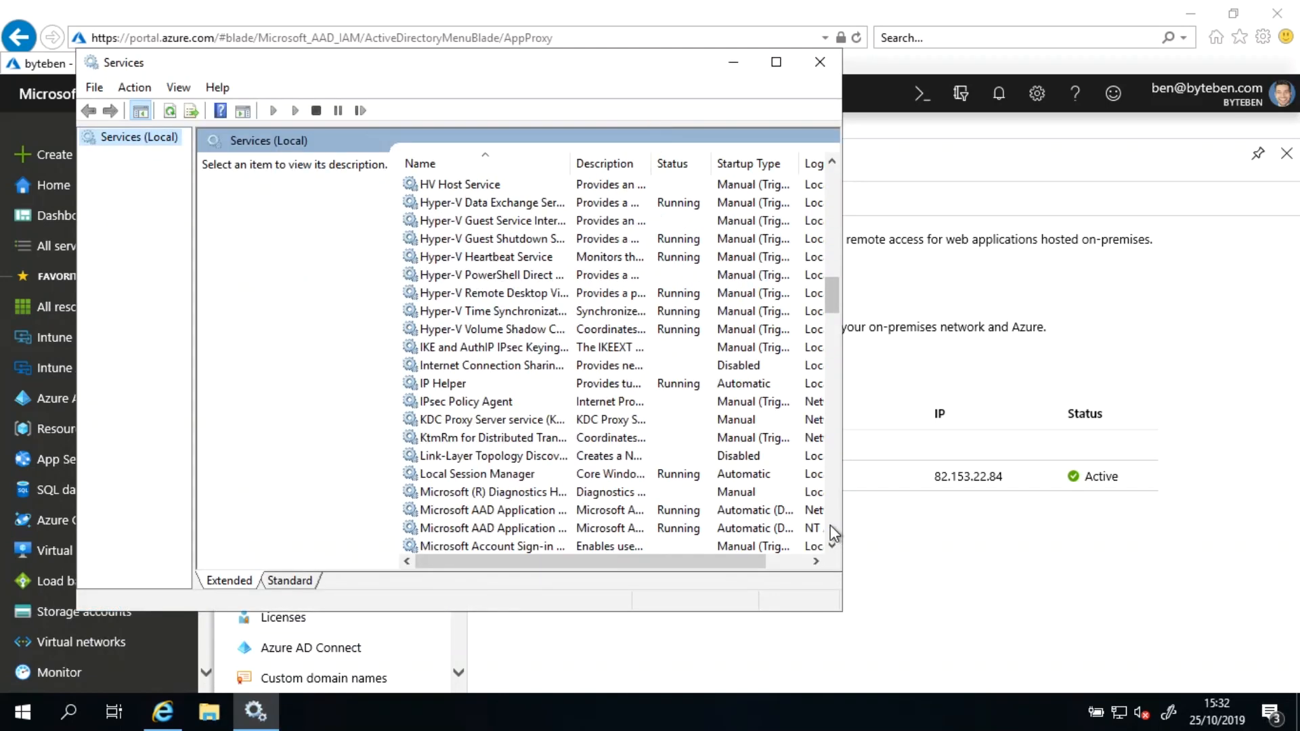
{"action": "left_click", "coordinate": [563, 514]}
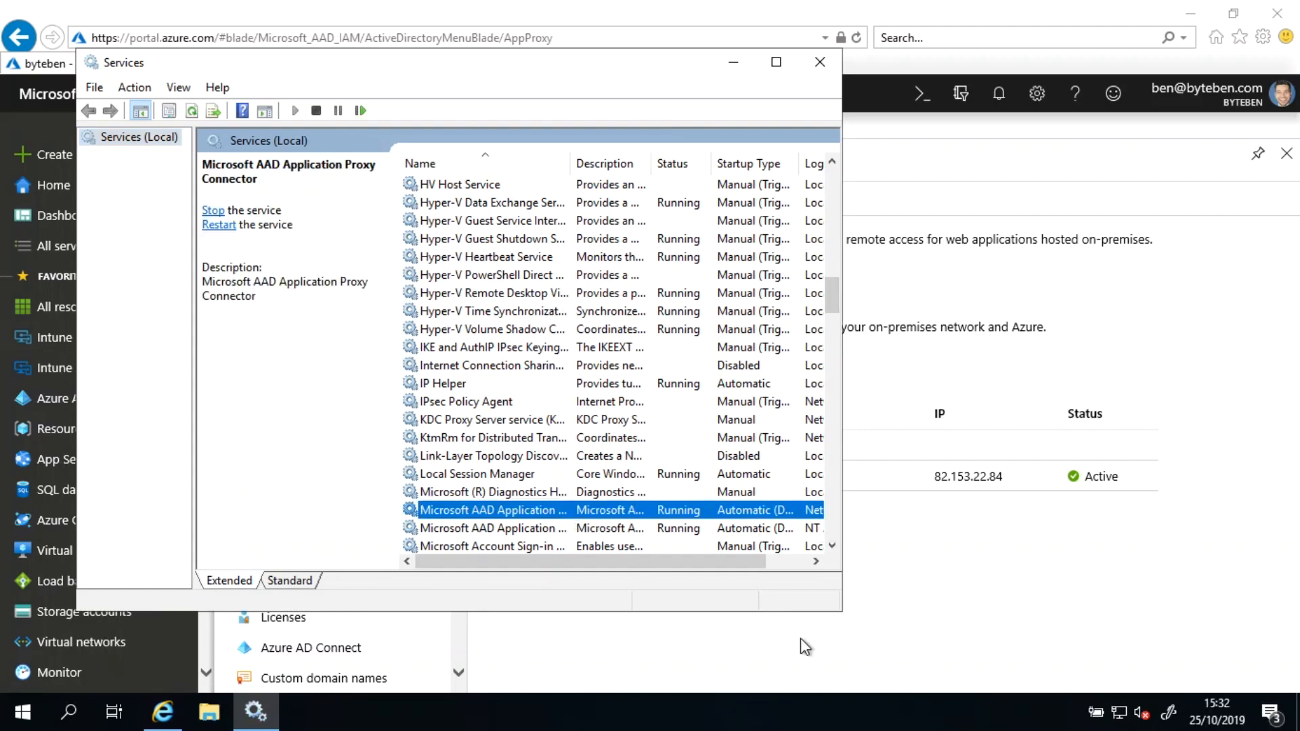
{"action": "left_click_drag", "start_coordinate": [843, 611], "coordinate": [1188, 650]}
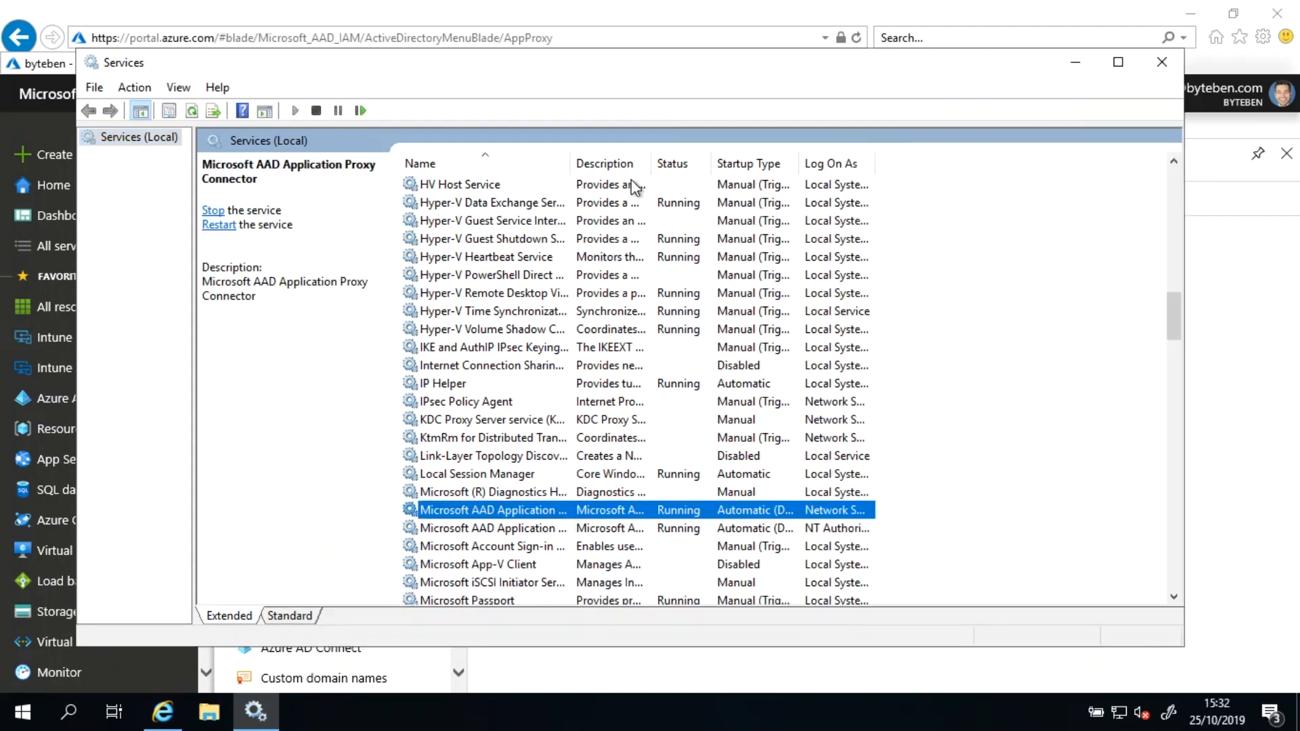
{"action": "left_click_drag", "start_coordinate": [574, 158], "coordinate": [786, 163]}
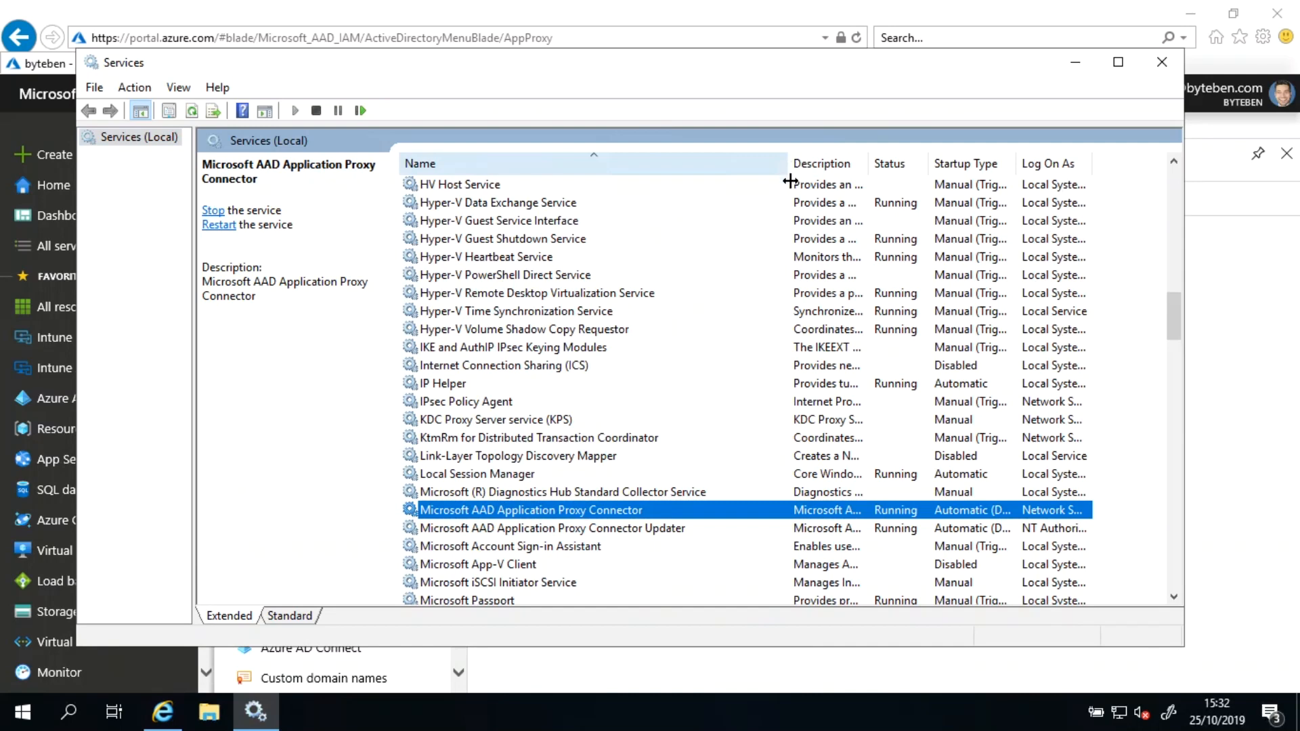
{"action": "left_click", "coordinate": [587, 534]}
{"action": "left_click", "coordinate": [588, 518]}
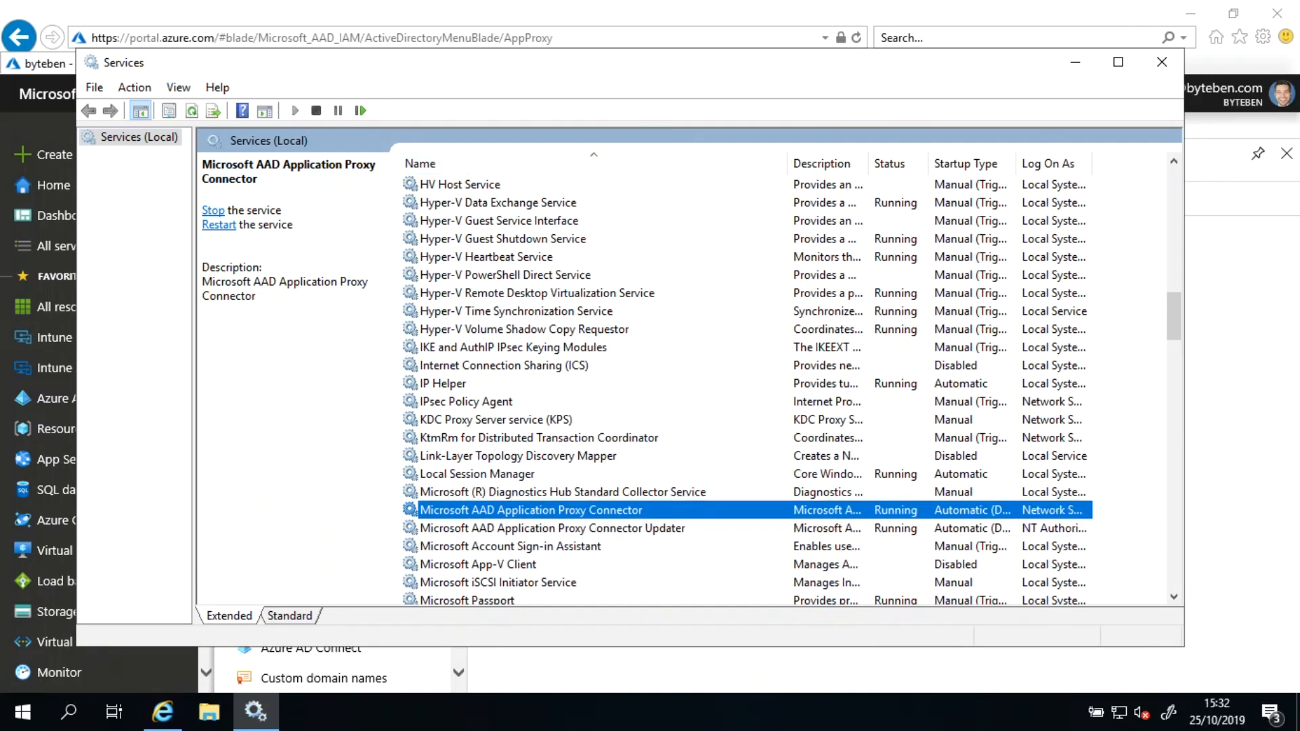
{"action": "left_click", "coordinate": [1076, 62]}
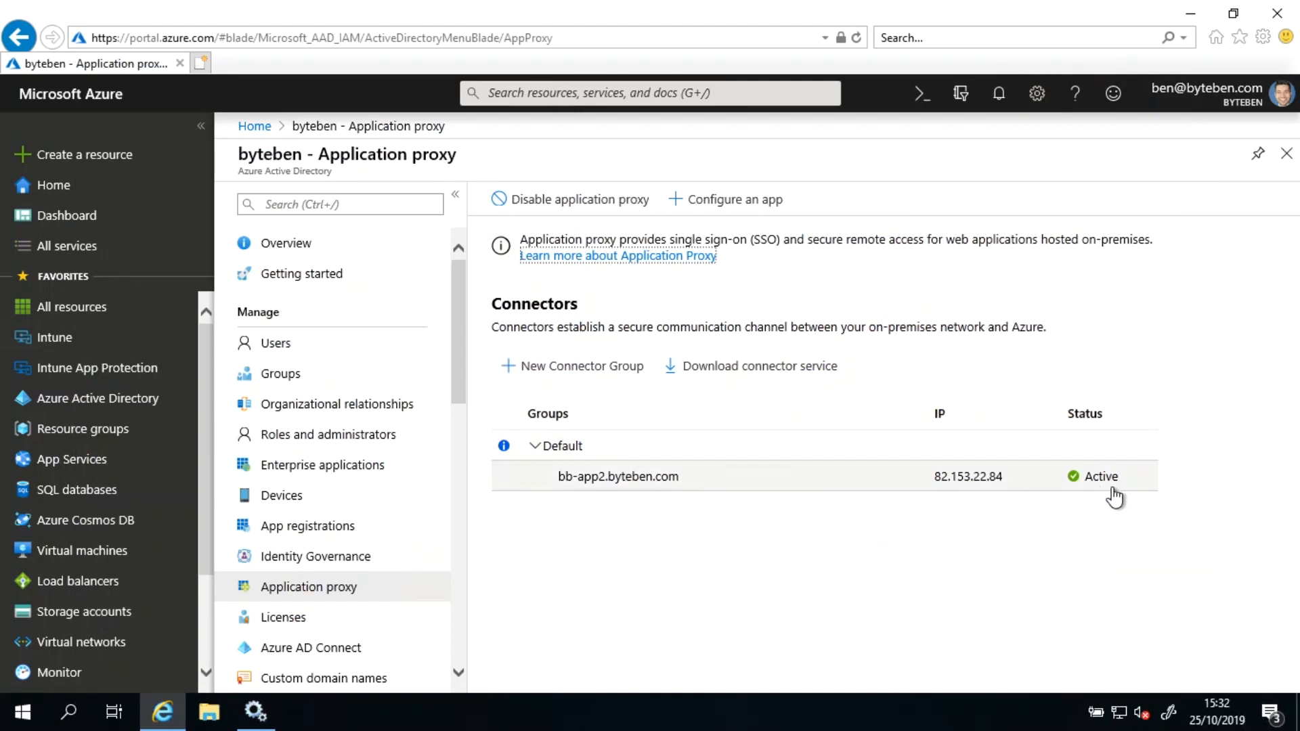
Step: Start a new connector group named ByteBen_AwesomeApps_UK
{"action": "left_click", "coordinate": [571, 369]}
{"action": "left_click", "coordinate": [984, 232]}
{"action": "type", "text": "B"}
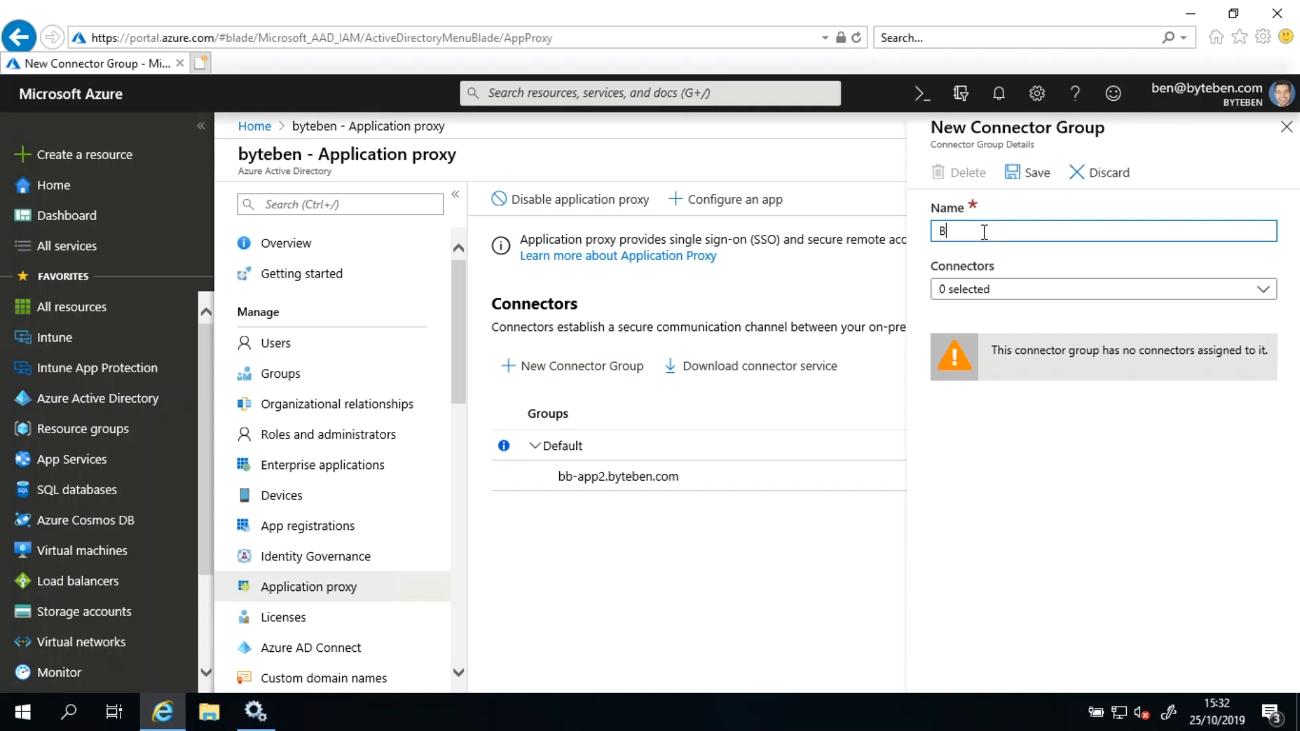
{"action": "type", "text": "yteBen AwesomeApps_UK"}
Step: Assign the bb-app2.byteben.com connector to the group, save it and close the group pane
{"action": "left_click", "coordinate": [988, 290]}
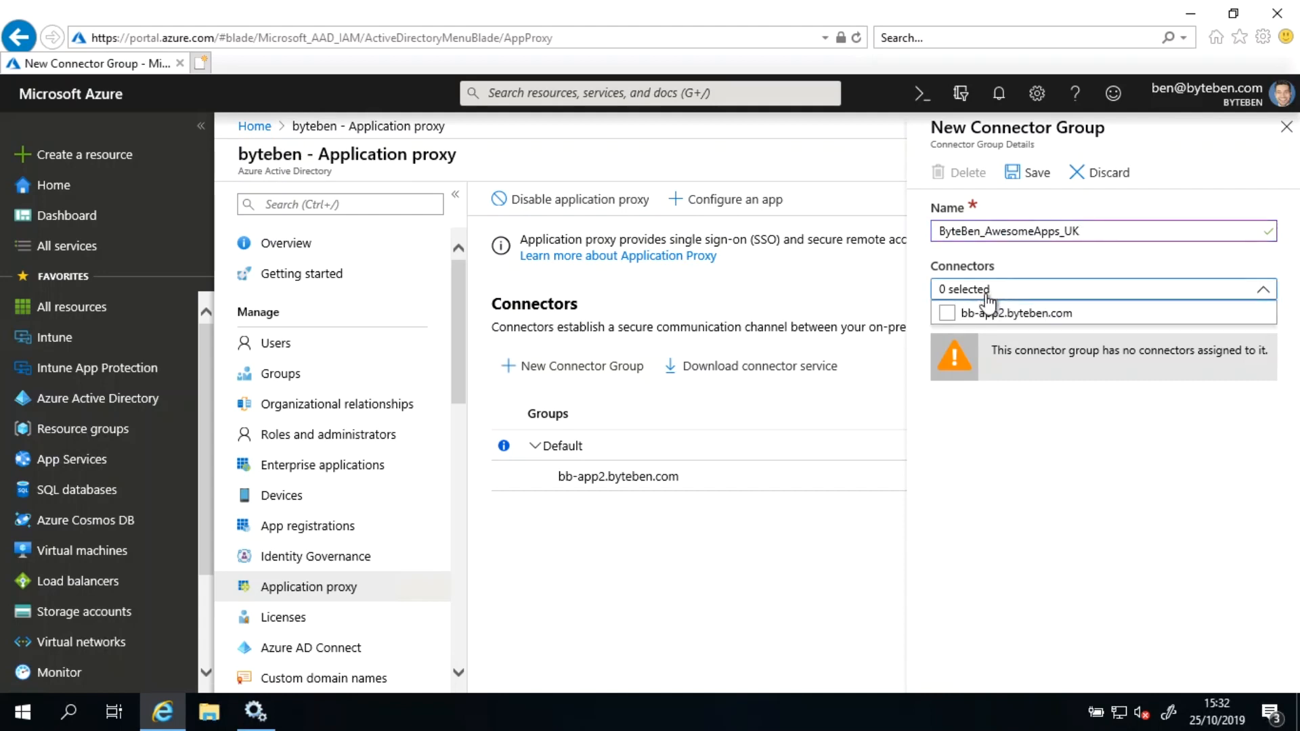
{"action": "left_click", "coordinate": [947, 313]}
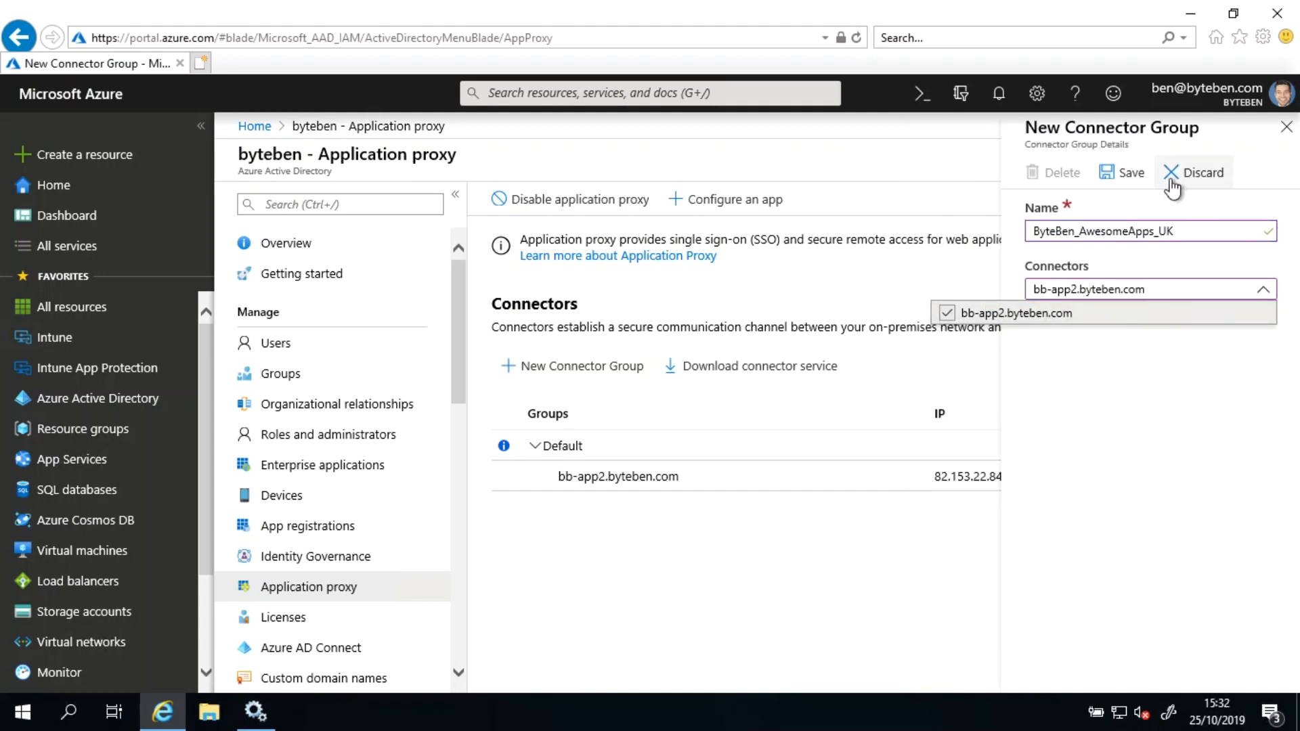
{"action": "left_click", "coordinate": [1119, 176]}
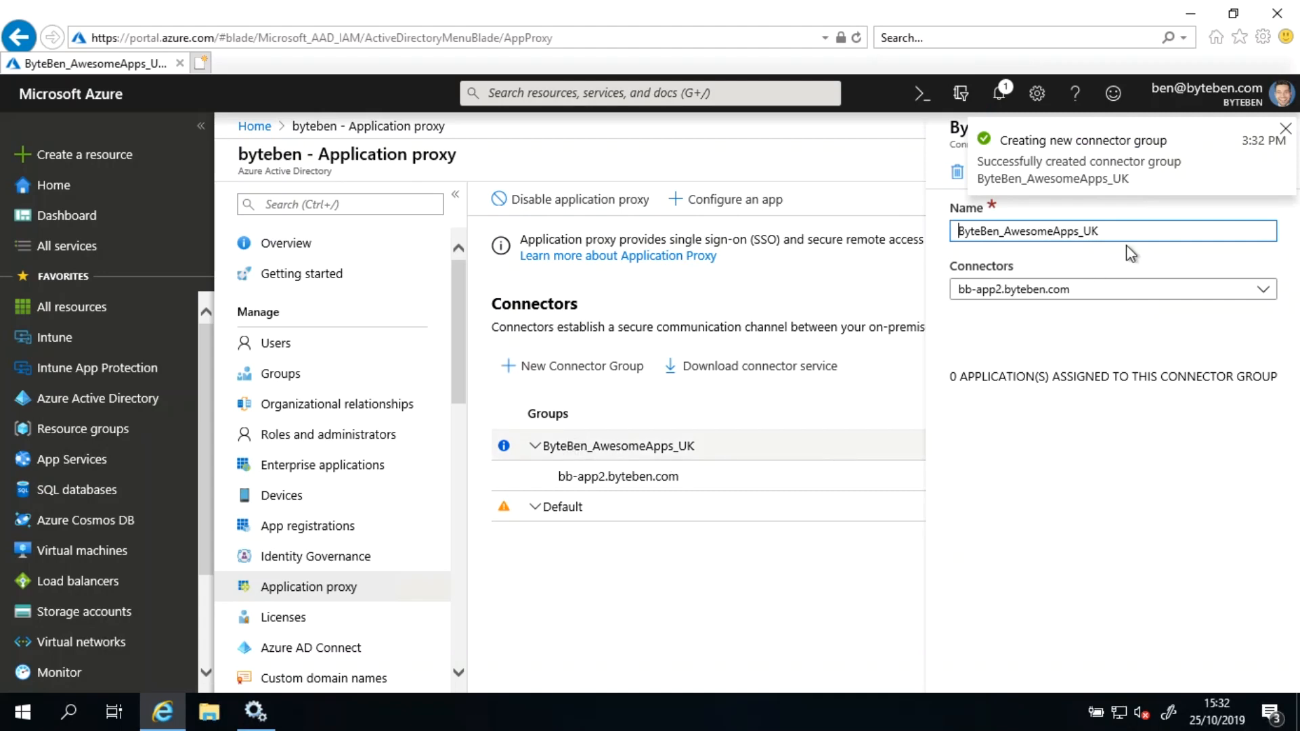
{"action": "left_click", "coordinate": [1274, 126]}
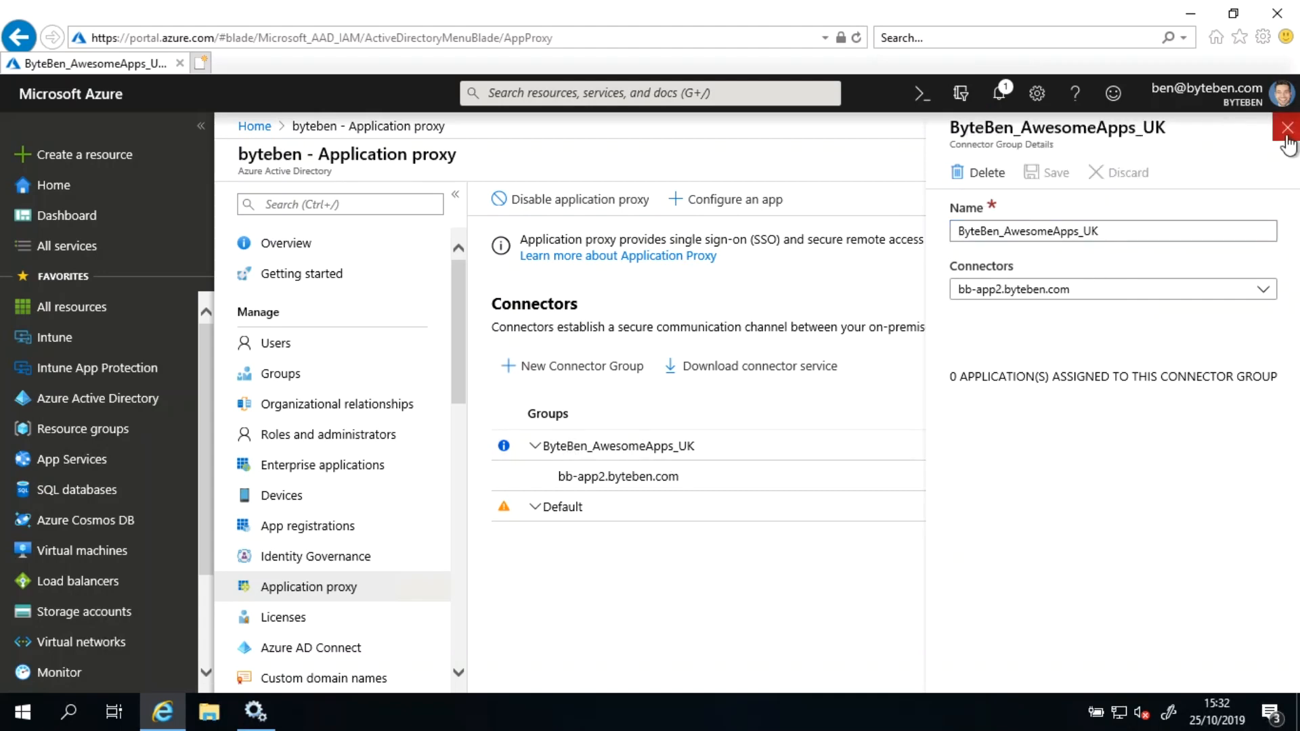